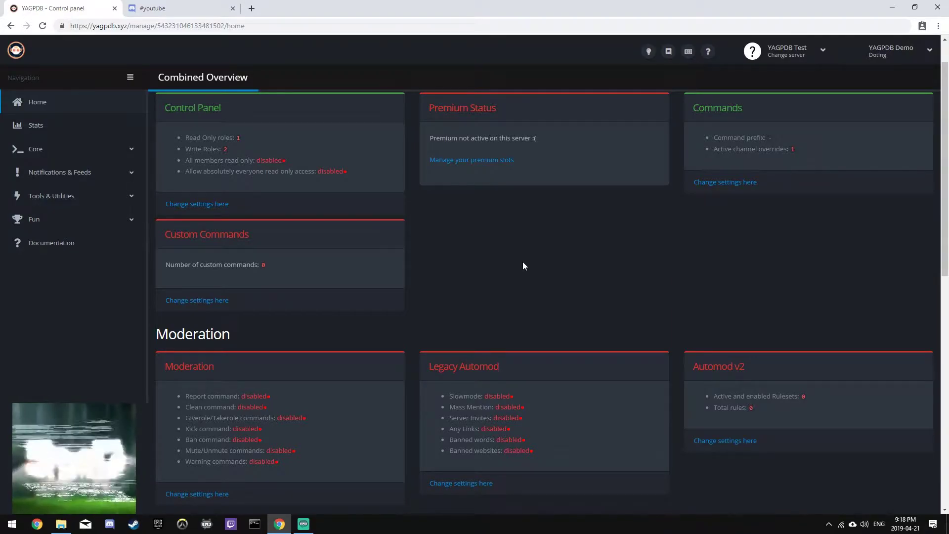
Step: Expand Tools & Utilities in the sidebar to show the Moderation link
{"action": "left_click", "coordinate": [120, 197]}
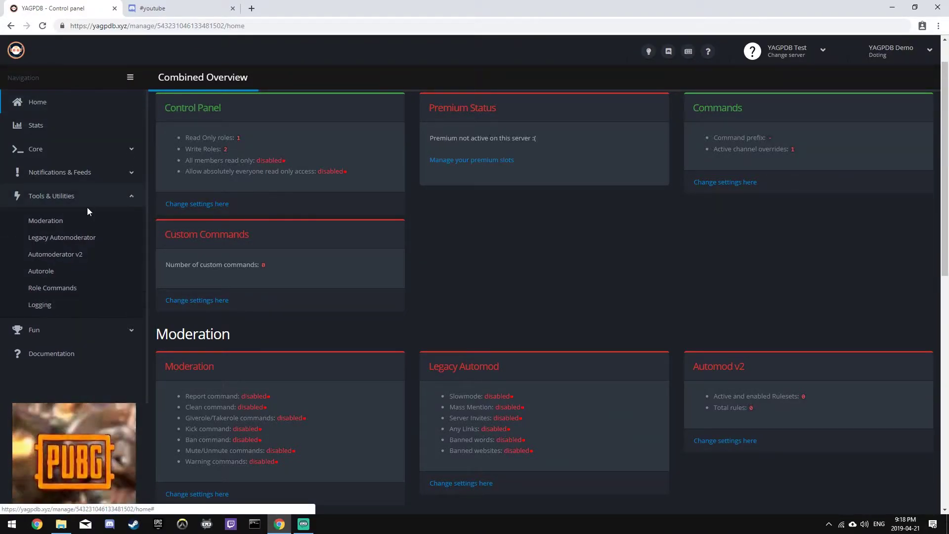
Step: On the Moderation page, enable the report and clean commands plus unban and ban logging
{"action": "left_click", "coordinate": [44, 222]}
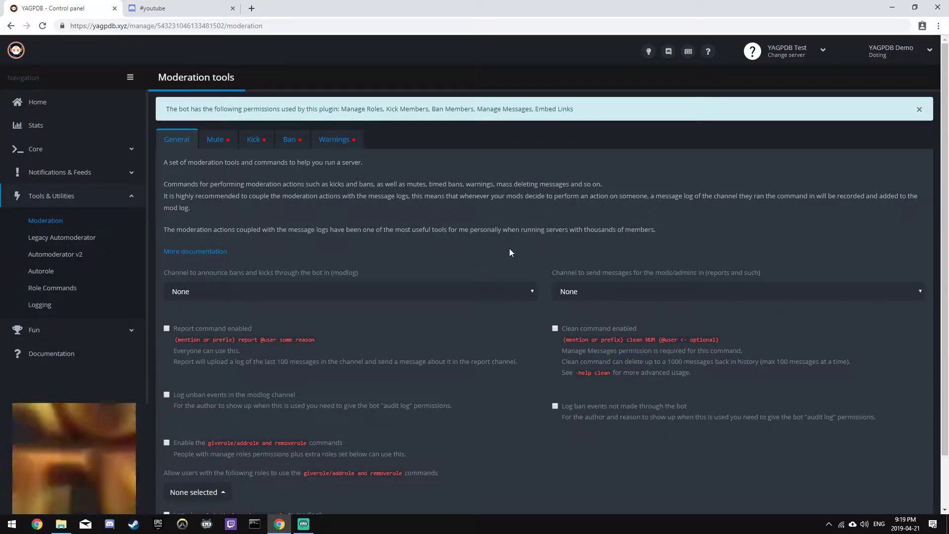
{"action": "left_click", "coordinate": [495, 292]}
{"action": "left_click", "coordinate": [495, 291]}
{"action": "left_click", "coordinate": [591, 286]}
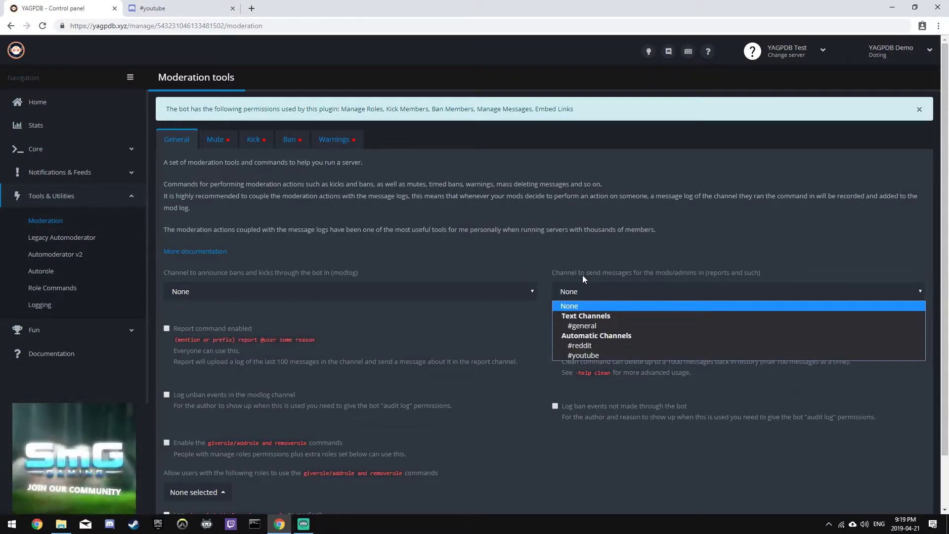
{"action": "left_click", "coordinate": [538, 253]}
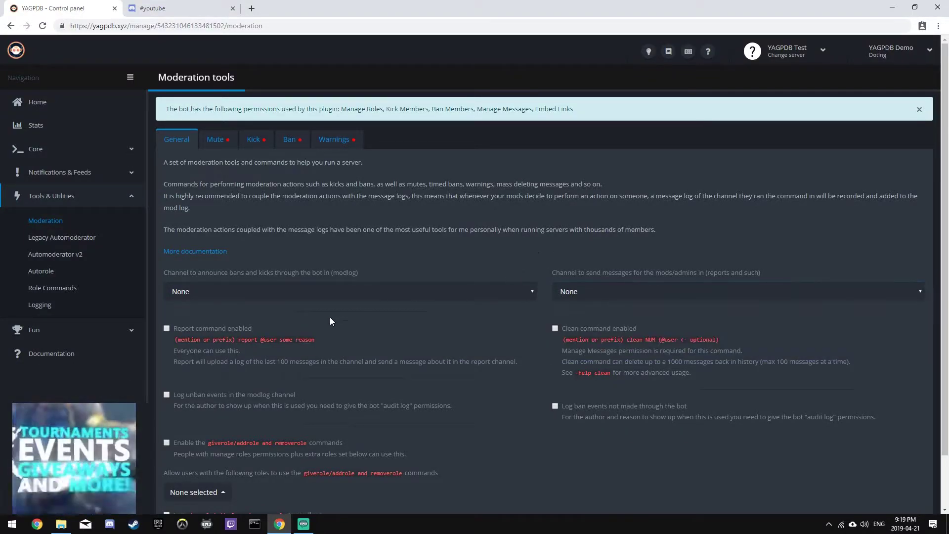
{"action": "left_click", "coordinate": [202, 327]}
{"action": "left_click", "coordinate": [555, 328]}
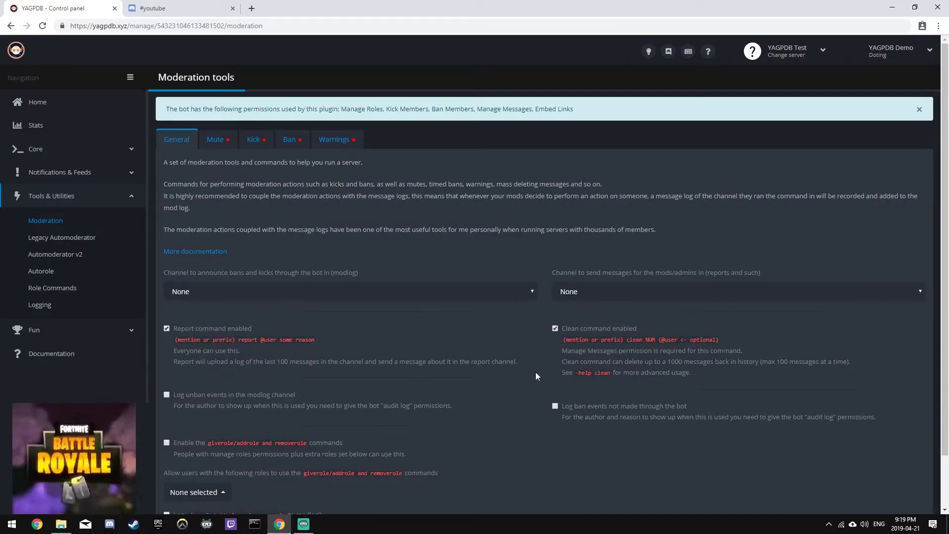
{"action": "left_click", "coordinate": [278, 396]}
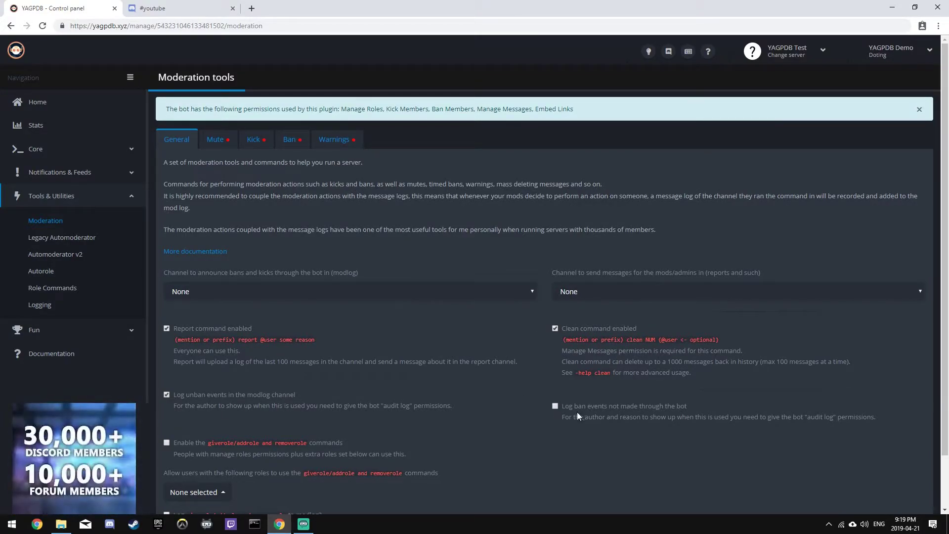
{"action": "left_click", "coordinate": [596, 405]}
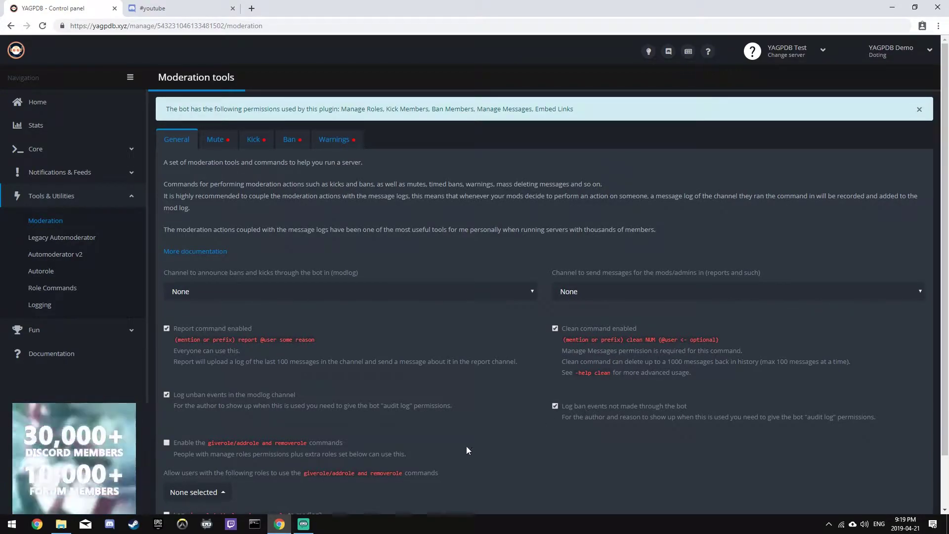
Step: Enable giverole/removerole for Owner and Admin with modlog logging, and save the settings
{"action": "left_click", "coordinate": [194, 444]}
{"action": "scroll", "coordinate": [193, 446], "scroll_direction": "down", "scroll_amount": 1}
{"action": "scroll", "coordinate": [277, 440], "scroll_direction": "down", "scroll_amount": 2}
{"action": "left_click", "coordinate": [217, 433]}
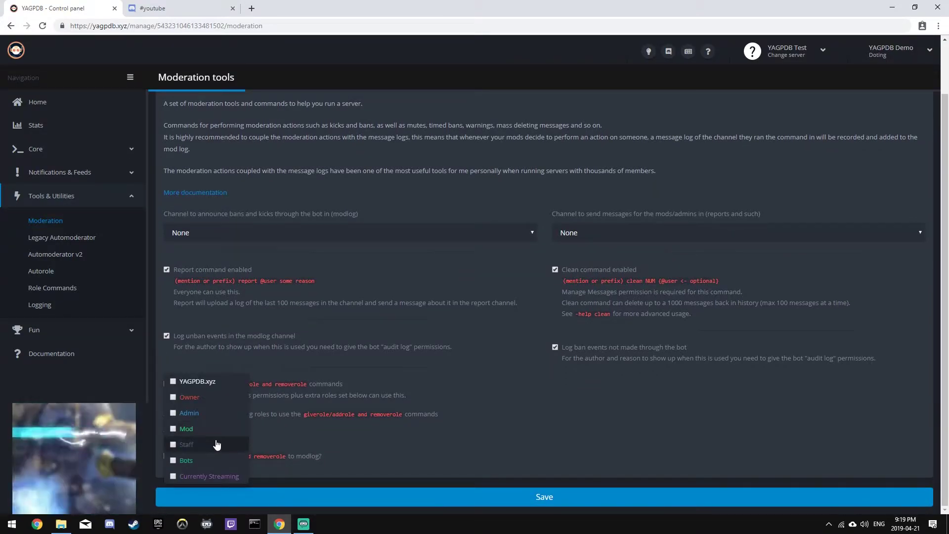
{"action": "left_click", "coordinate": [203, 398]}
{"action": "left_click", "coordinate": [208, 413]}
{"action": "left_click", "coordinate": [373, 447]}
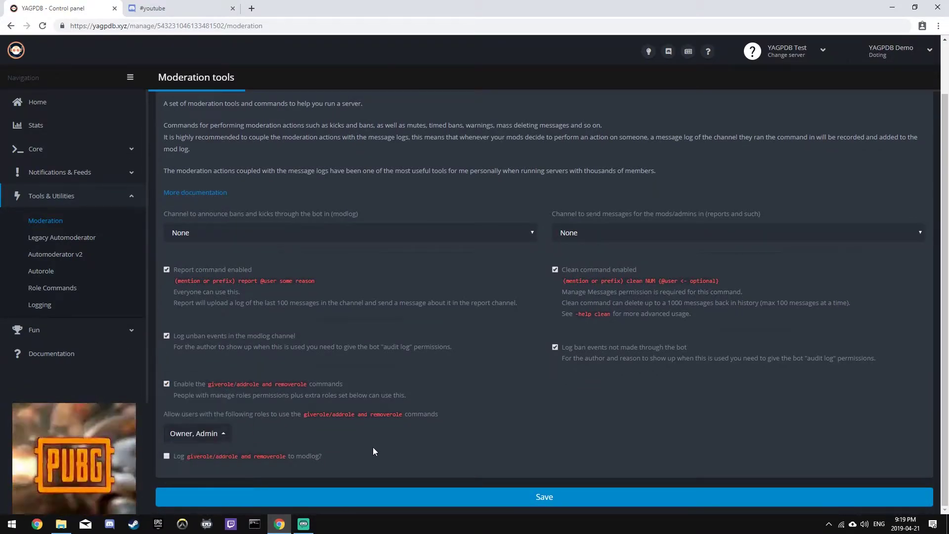
{"action": "left_click", "coordinate": [251, 456]}
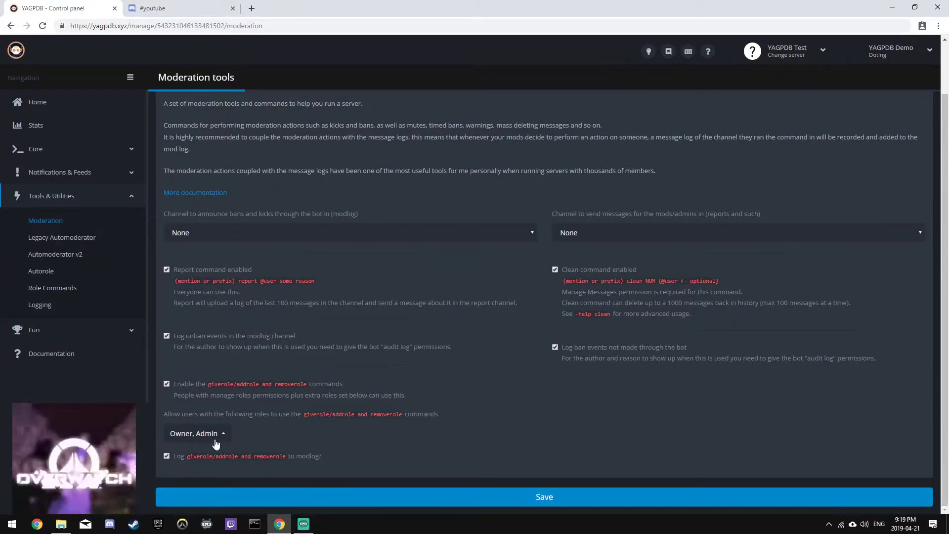
{"action": "left_click", "coordinate": [462, 498]}
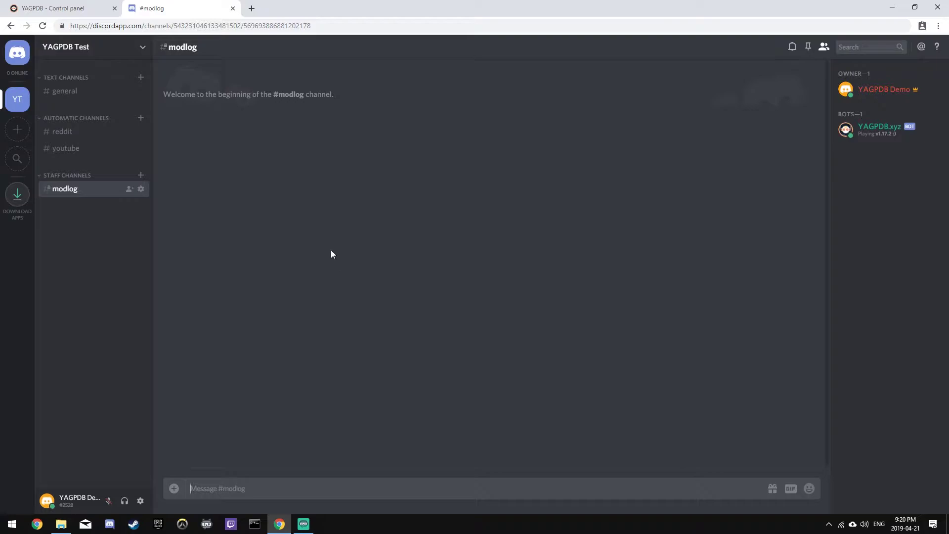
{"action": "left_click", "coordinate": [69, 8]}
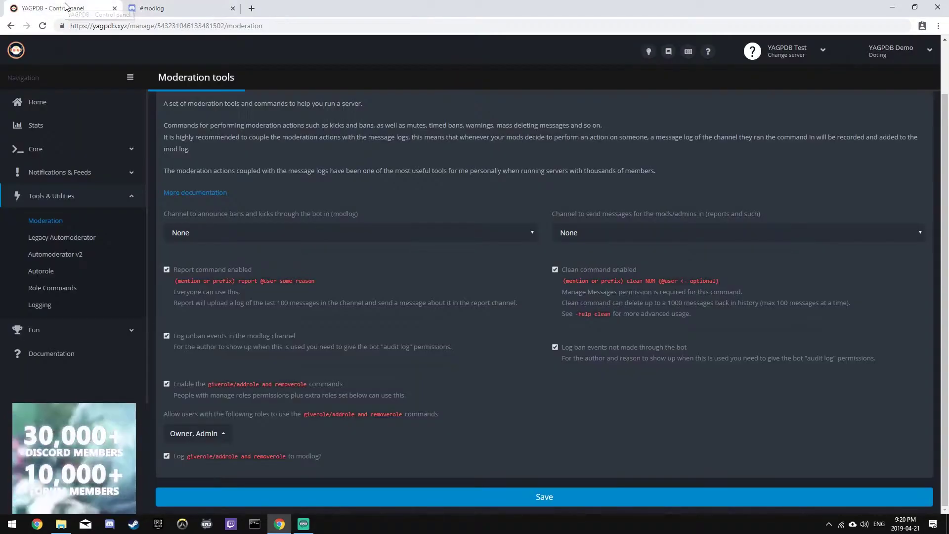
Step: Choose #modlog for both the modlog and report channels, save, and go back to Discord
{"action": "left_click", "coordinate": [263, 234]}
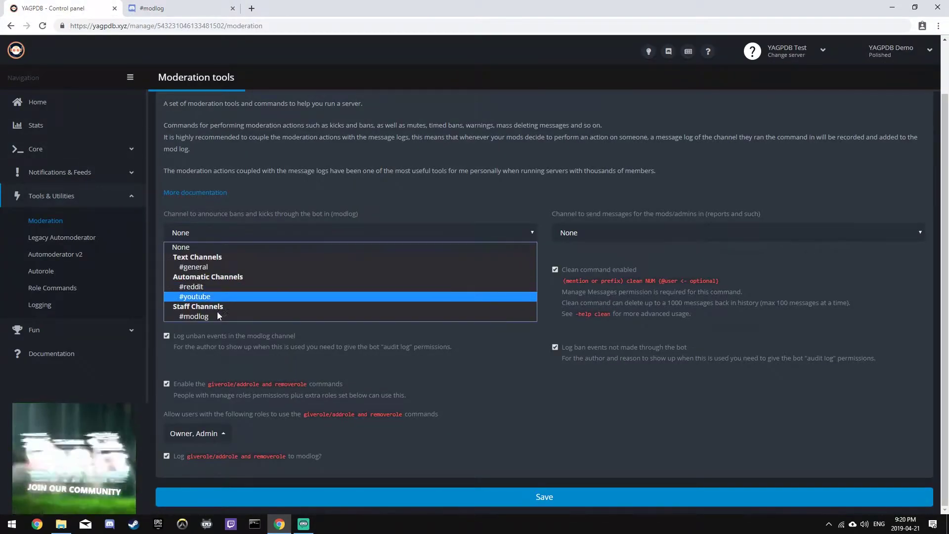
{"action": "left_click", "coordinate": [193, 317]}
{"action": "left_click", "coordinate": [626, 236]}
{"action": "left_click", "coordinate": [587, 316]}
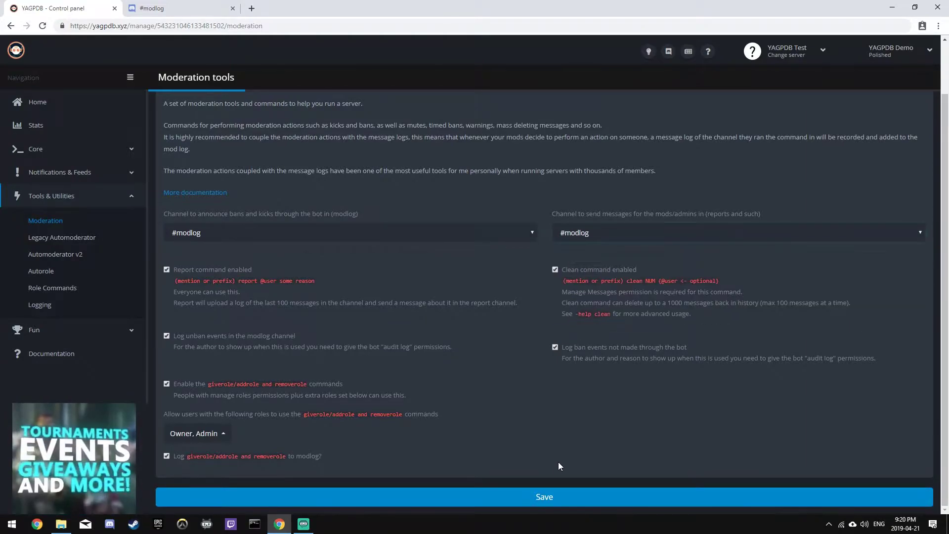
{"action": "left_click", "coordinate": [533, 498]}
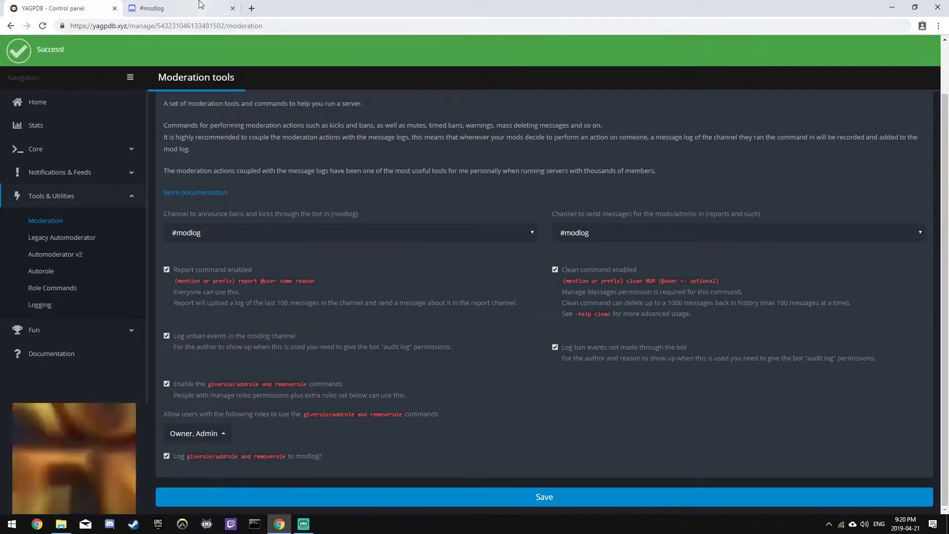
{"action": "left_click", "coordinate": [164, 11]}
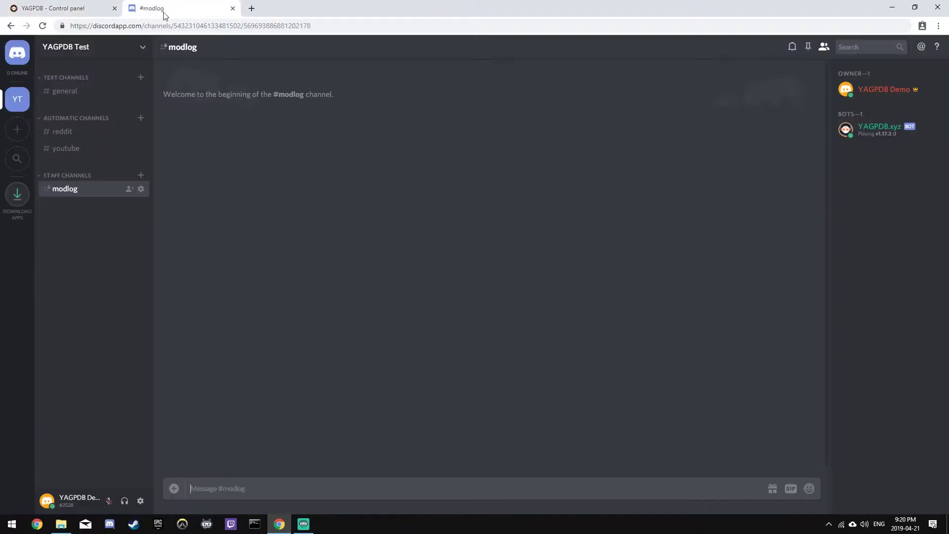
Step: Save the Mute tab settings with the mute/unmute commands enabled
{"action": "left_click", "coordinate": [45, 4]}
{"action": "scroll", "coordinate": [335, 275], "scroll_direction": "up", "scroll_amount": 2}
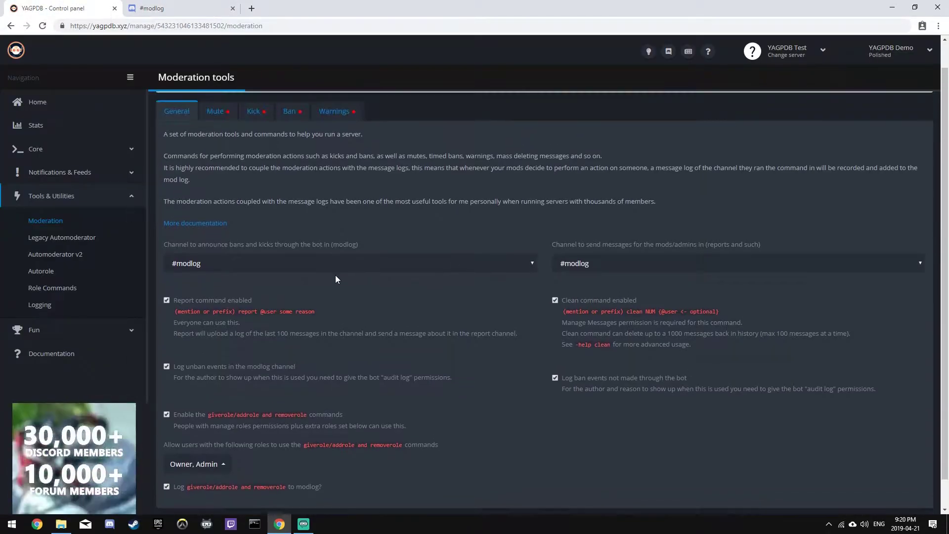
{"action": "left_click", "coordinate": [210, 143]}
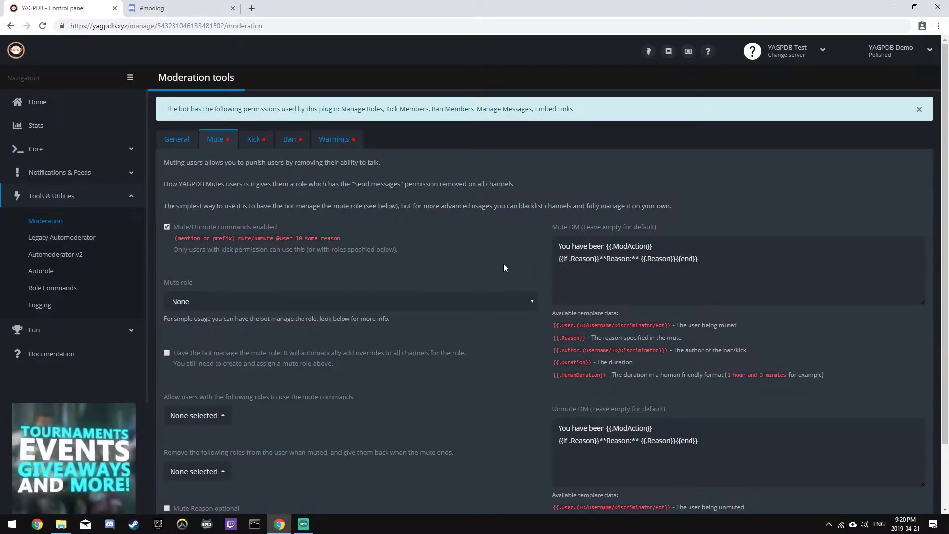
{"action": "scroll", "coordinate": [256, 340], "scroll_direction": "down", "scroll_amount": 2}
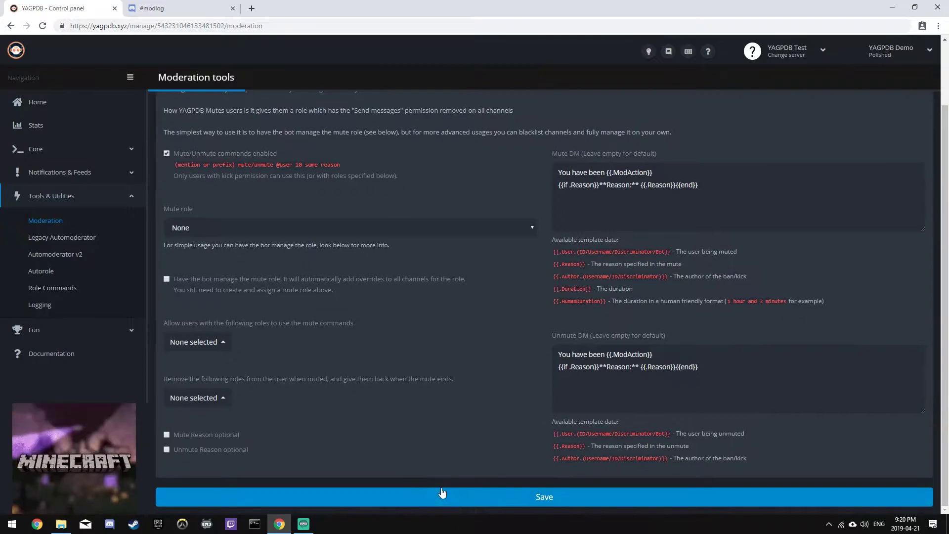
{"action": "left_click", "coordinate": [440, 491]}
Step: Add a role named 'Muted' under Discord's Server Settings > Roles and save it
{"action": "left_click", "coordinate": [152, 8]}
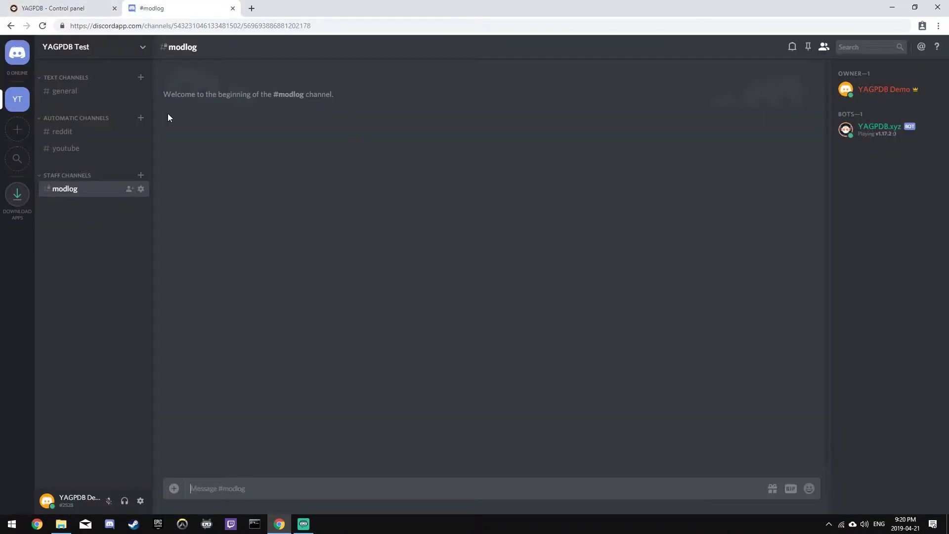
{"action": "left_click", "coordinate": [93, 46]}
{"action": "left_click", "coordinate": [71, 91]}
{"action": "left_click", "coordinate": [286, 133]}
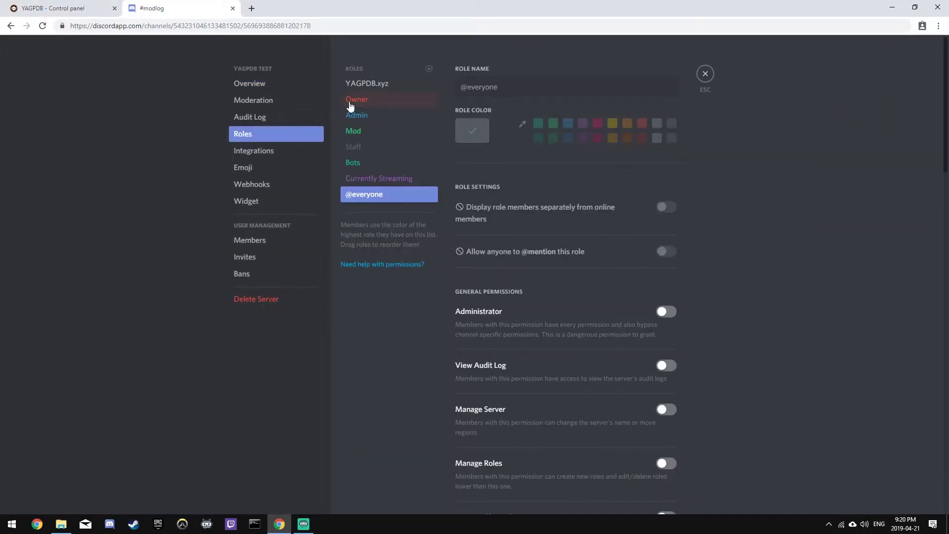
{"action": "left_click", "coordinate": [428, 68]}
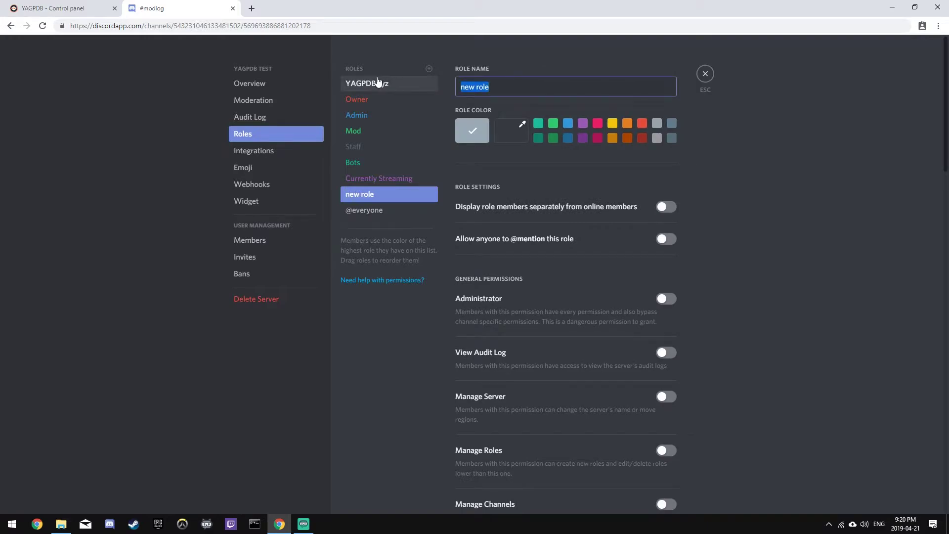
{"action": "type", "text": "Mutedf"}
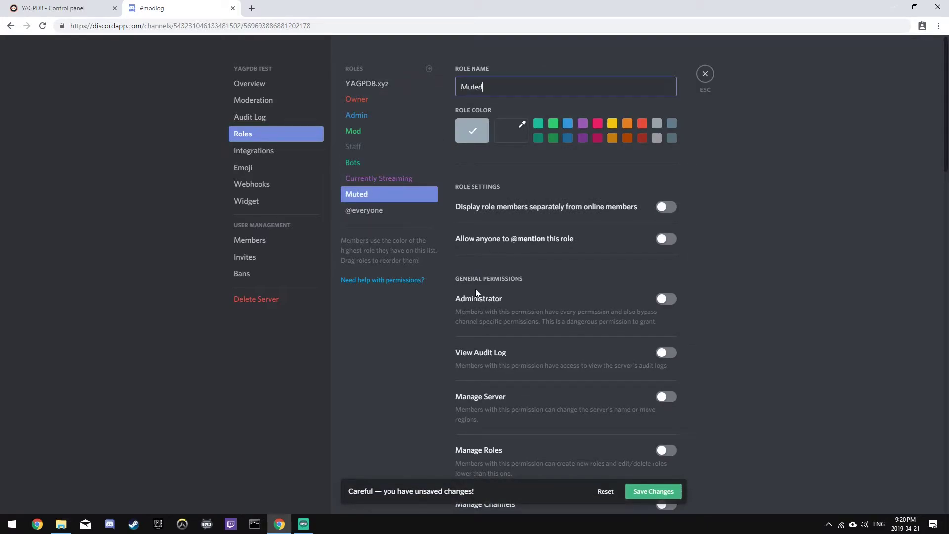
{"action": "left_click", "coordinate": [651, 492]}
{"action": "key", "text": "Escape"}
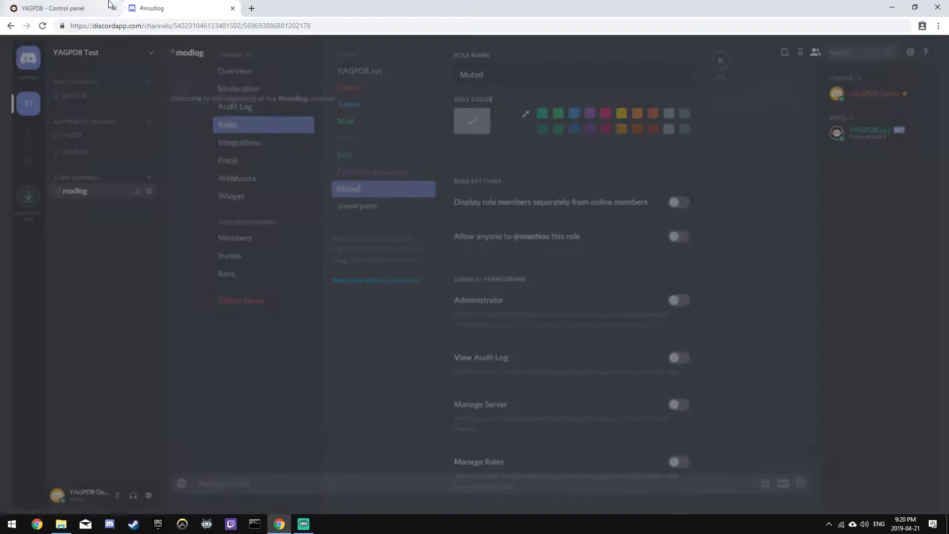
Step: On the Mute tab, set Muted as the mute role and let the bot manage it
{"action": "key", "text": "ctrl+Tab"}
{"action": "scroll", "coordinate": [299, 226], "scroll_direction": "up", "scroll_amount": 10}
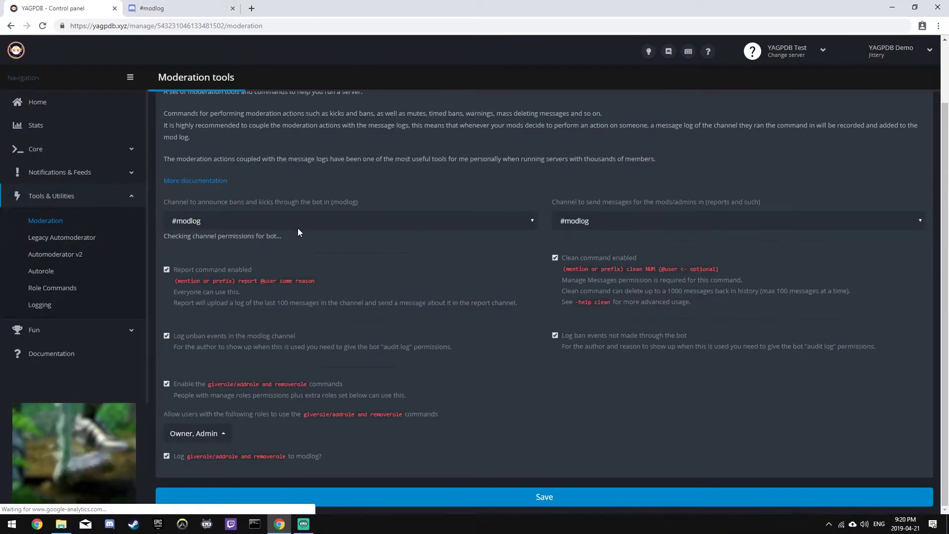
{"action": "left_click", "coordinate": [294, 222]}
{"action": "scroll", "coordinate": [292, 162], "scroll_direction": "up", "scroll_amount": 1}
{"action": "scroll", "coordinate": [291, 162], "scroll_direction": "up", "scroll_amount": 1}
{"action": "left_click", "coordinate": [214, 140]}
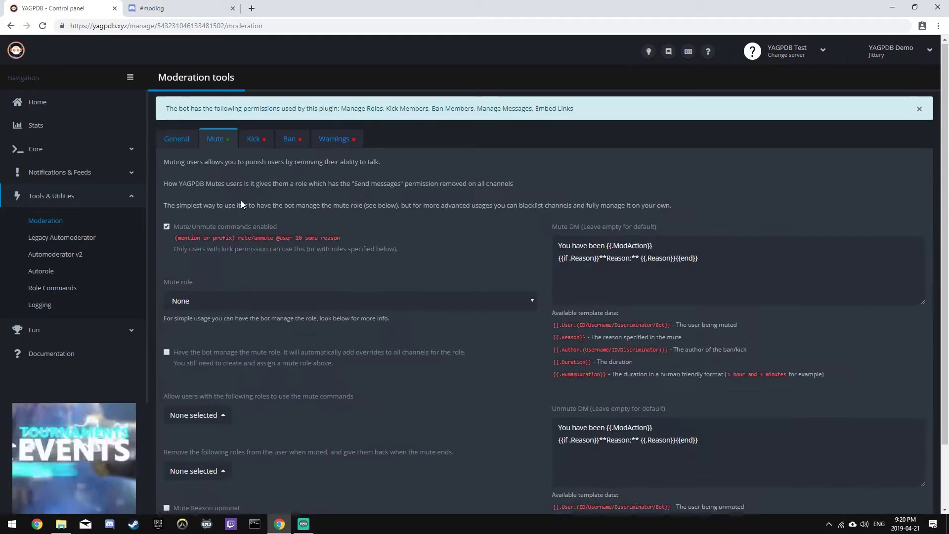
{"action": "scroll", "coordinate": [242, 200], "scroll_direction": "down", "scroll_amount": 1}
{"action": "left_click", "coordinate": [184, 227]}
{"action": "left_click", "coordinate": [194, 309]}
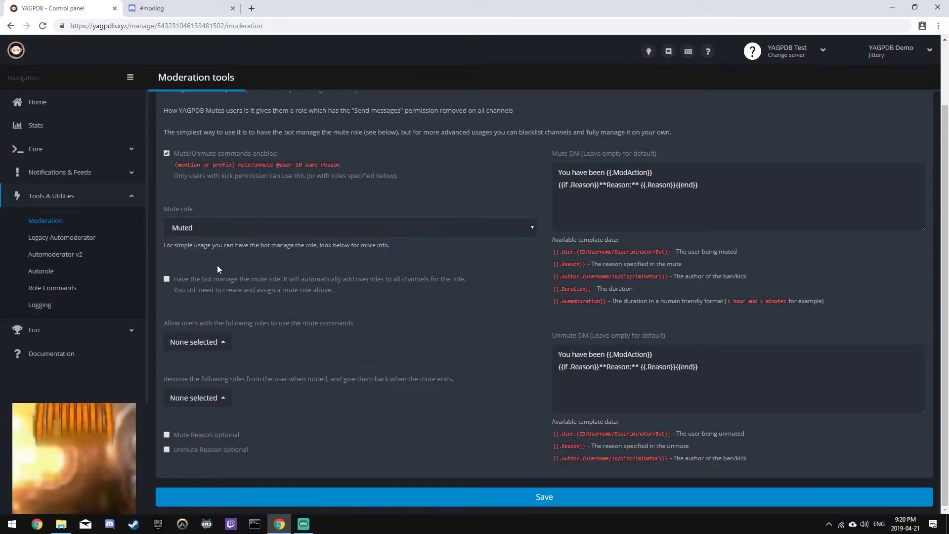
{"action": "left_click", "coordinate": [204, 279]}
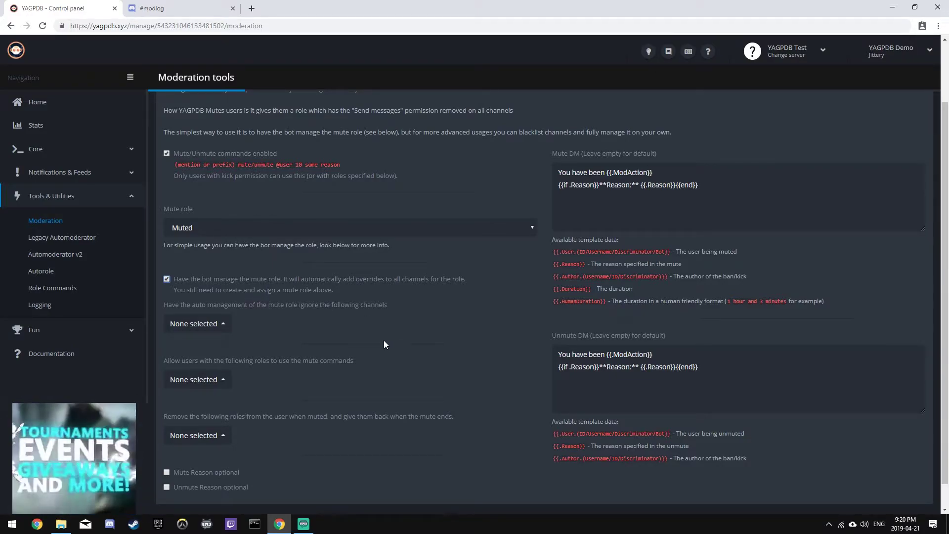
Step: Allow the Owner, Admin and Mod roles to use mute commands
{"action": "left_click", "coordinate": [219, 380]}
{"action": "left_click", "coordinate": [202, 328]}
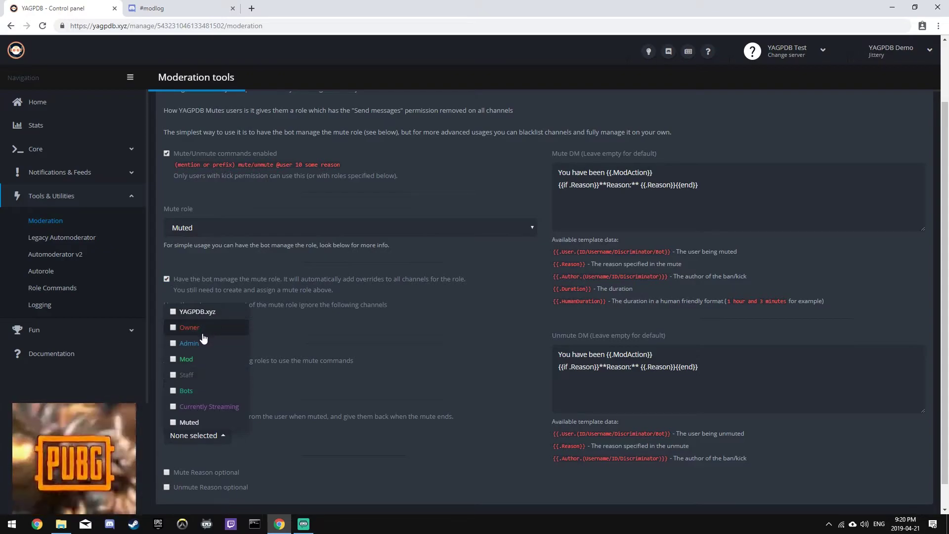
{"action": "left_click", "coordinate": [200, 343]}
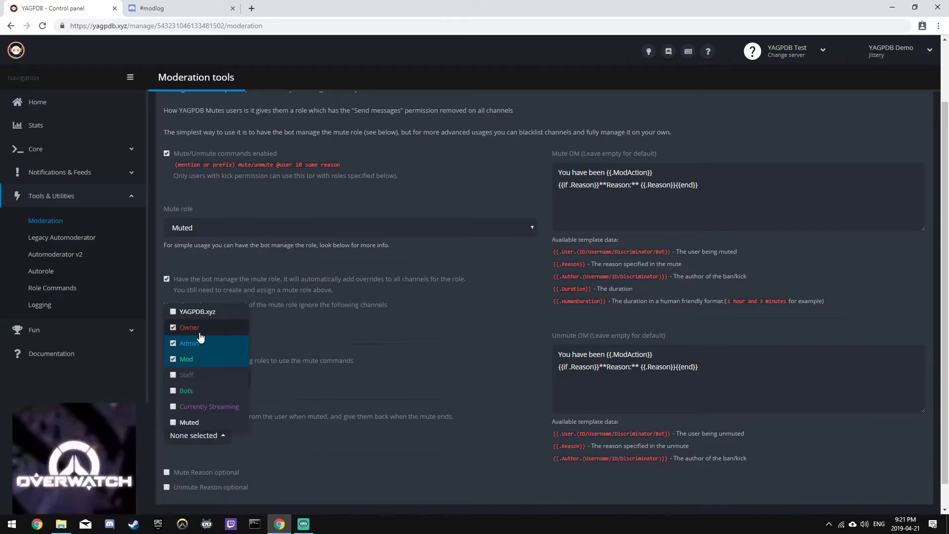
{"action": "left_click", "coordinate": [203, 359]}
{"action": "left_click", "coordinate": [293, 393]}
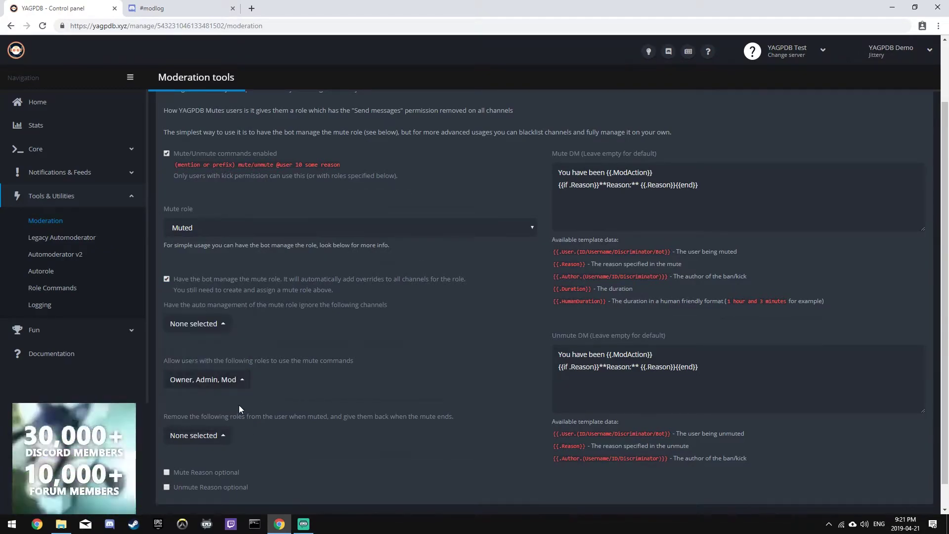
Step: Remove Currently Streaming from muted users and make the unmute reason optional
{"action": "scroll", "coordinate": [248, 389], "scroll_direction": "down", "scroll_amount": 1}
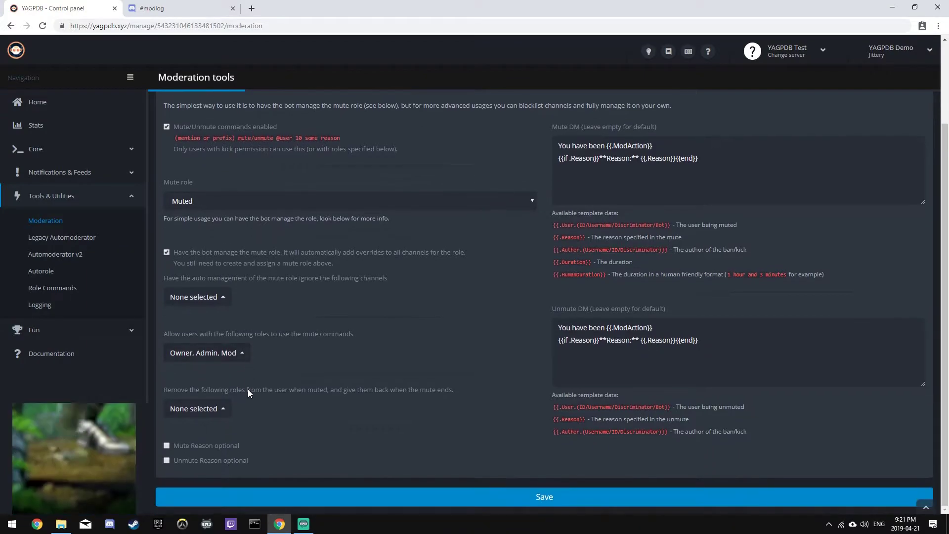
{"action": "left_click", "coordinate": [219, 409]}
{"action": "left_click", "coordinate": [220, 439]}
{"action": "left_click", "coordinate": [335, 436]}
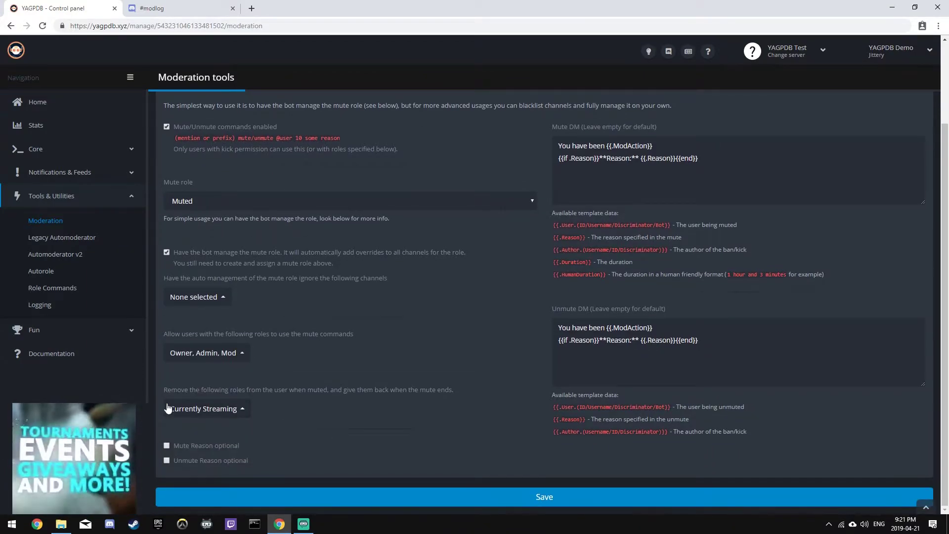
{"action": "left_click", "coordinate": [197, 410]}
{"action": "left_click", "coordinate": [309, 432]}
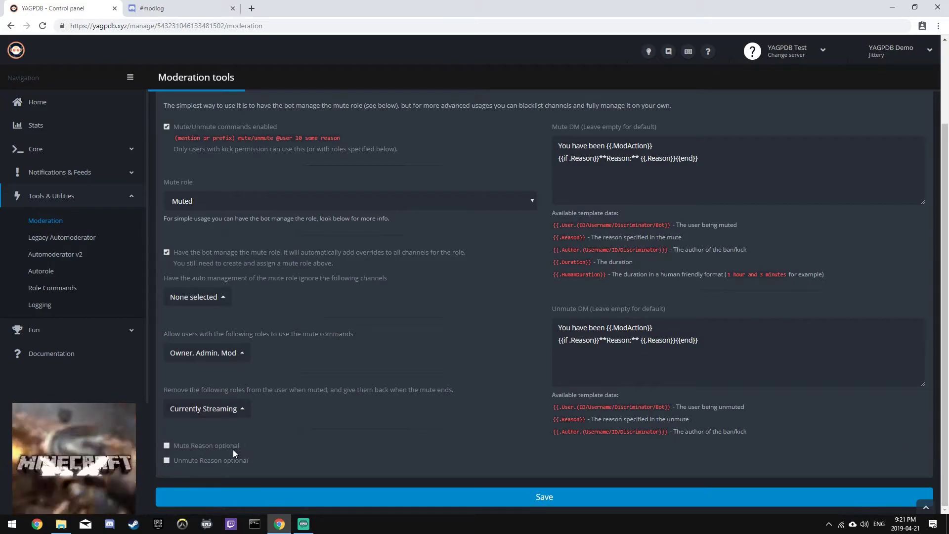
{"action": "left_click", "coordinate": [212, 460]}
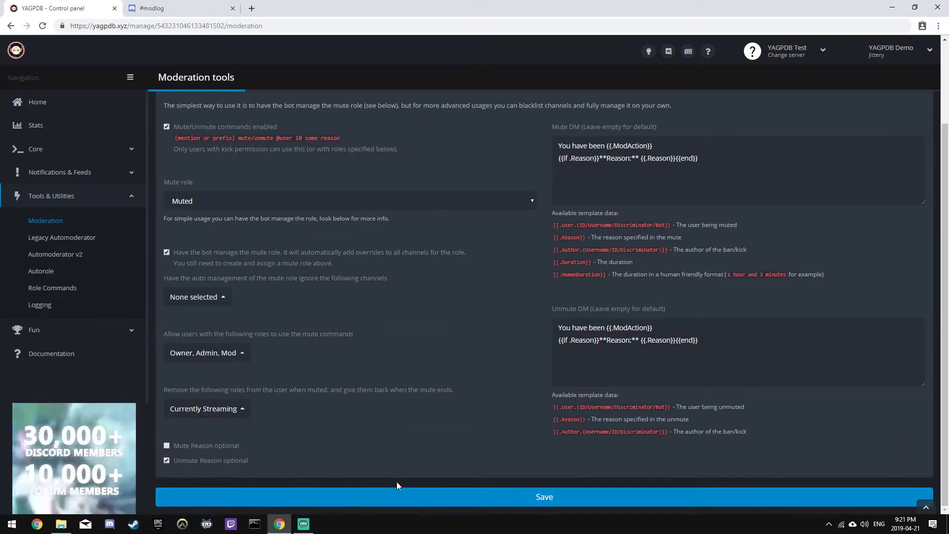
Step: Save the mute settings, then enable the kick command for Owner, Admin and Mod
{"action": "left_click", "coordinate": [437, 503]}
{"action": "left_click", "coordinate": [253, 143]}
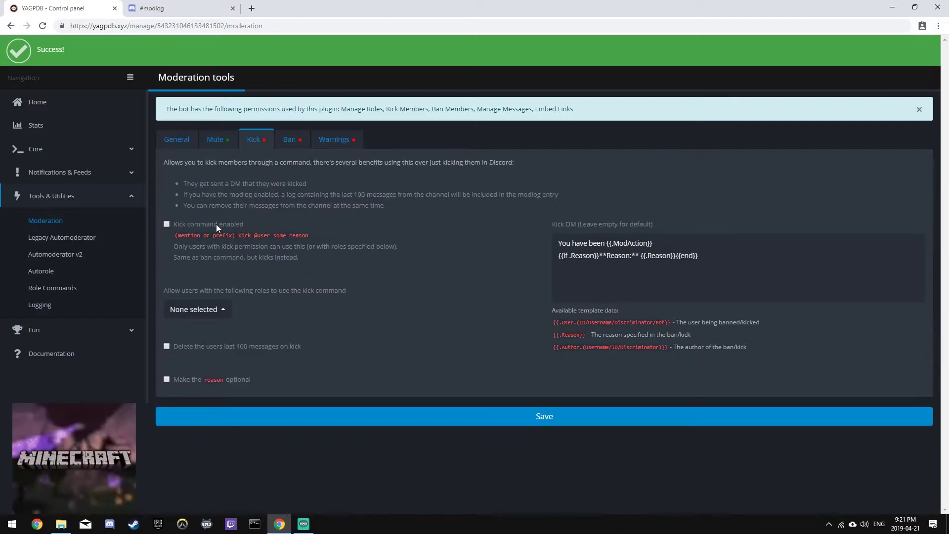
{"action": "left_click", "coordinate": [206, 227]}
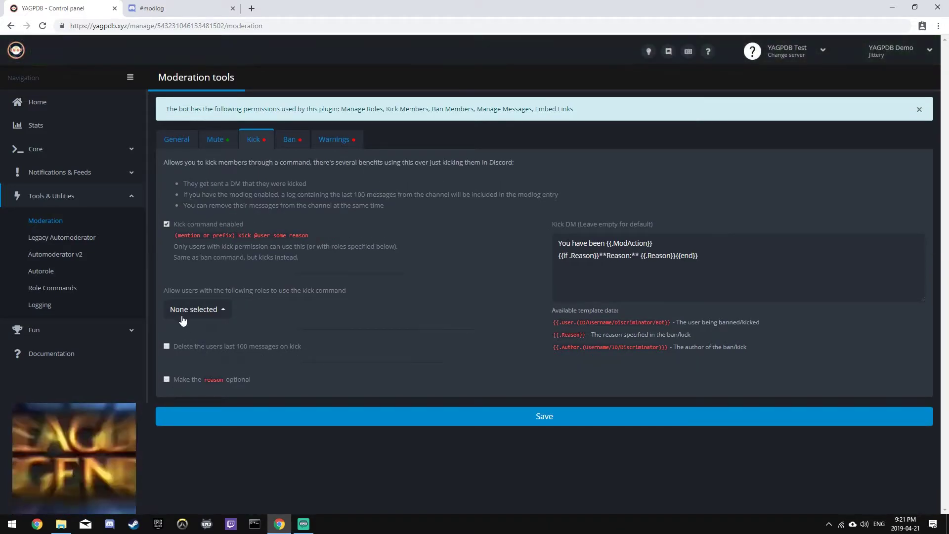
{"action": "left_click", "coordinate": [184, 311]}
{"action": "left_click", "coordinate": [190, 258]}
{"action": "left_click", "coordinate": [188, 273]}
{"action": "left_click", "coordinate": [187, 289]}
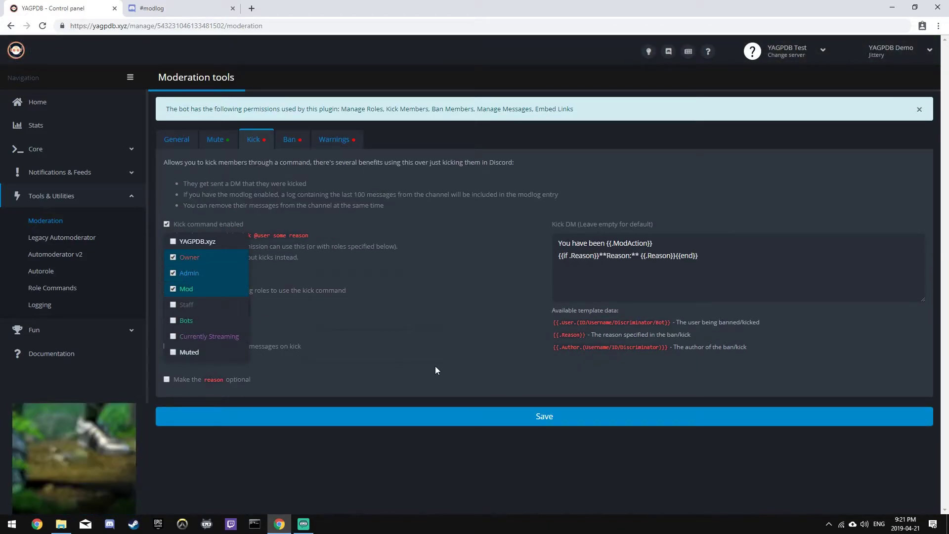
{"action": "left_click", "coordinate": [432, 339]}
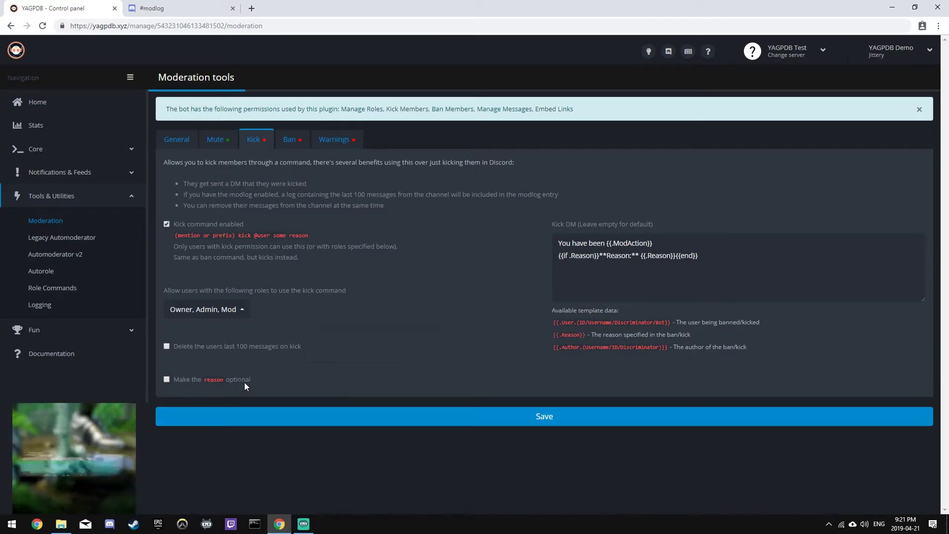
Step: Save kick settings, then enable the ban command for Owner and Admin and save
{"action": "left_click", "coordinate": [354, 419]}
{"action": "left_click", "coordinate": [294, 143]}
{"action": "left_click", "coordinate": [181, 260]}
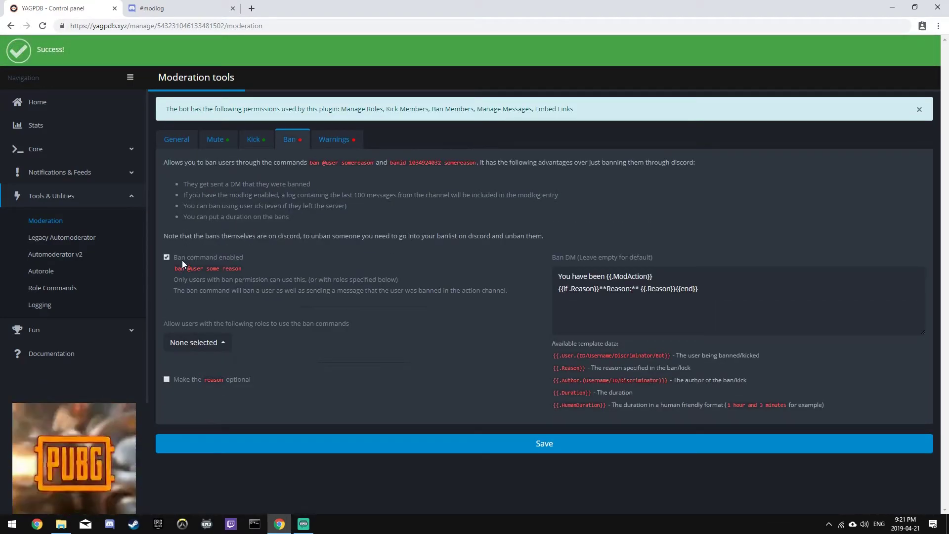
{"action": "left_click", "coordinate": [203, 341]}
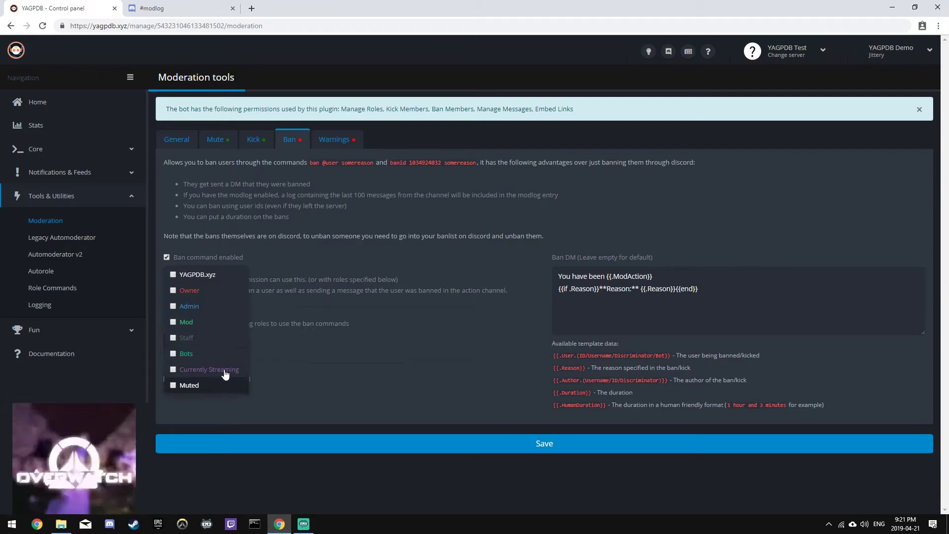
{"action": "left_click", "coordinate": [208, 294]}
{"action": "left_click", "coordinate": [206, 307]}
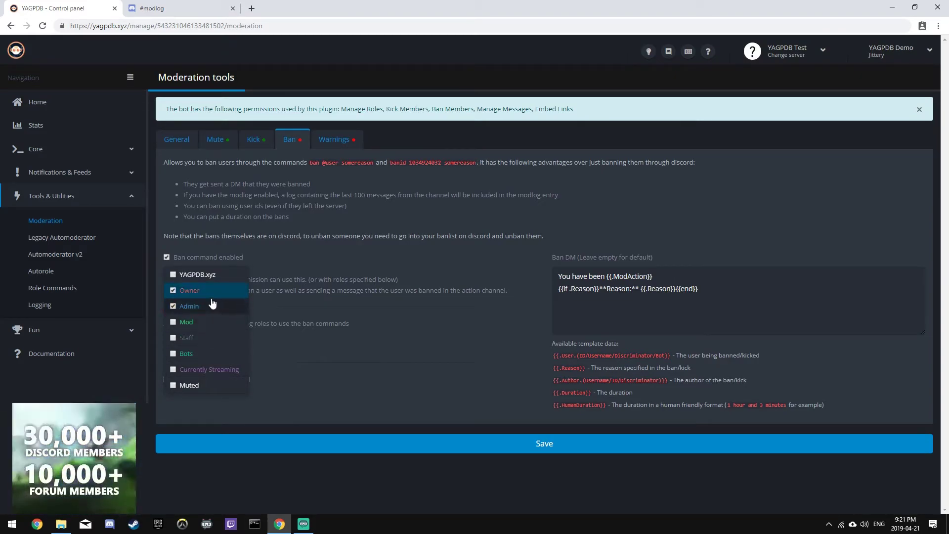
{"action": "left_click", "coordinate": [399, 396]}
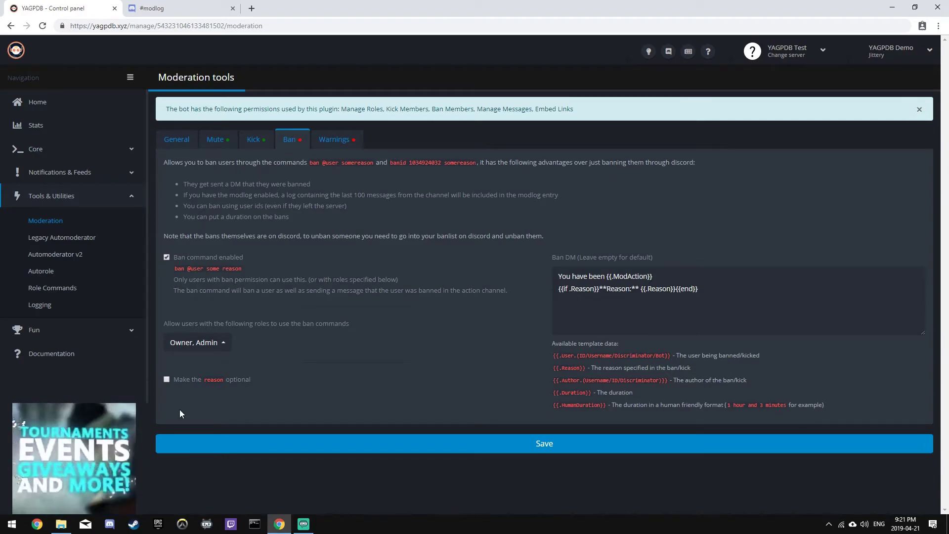
{"action": "left_click", "coordinate": [325, 452]}
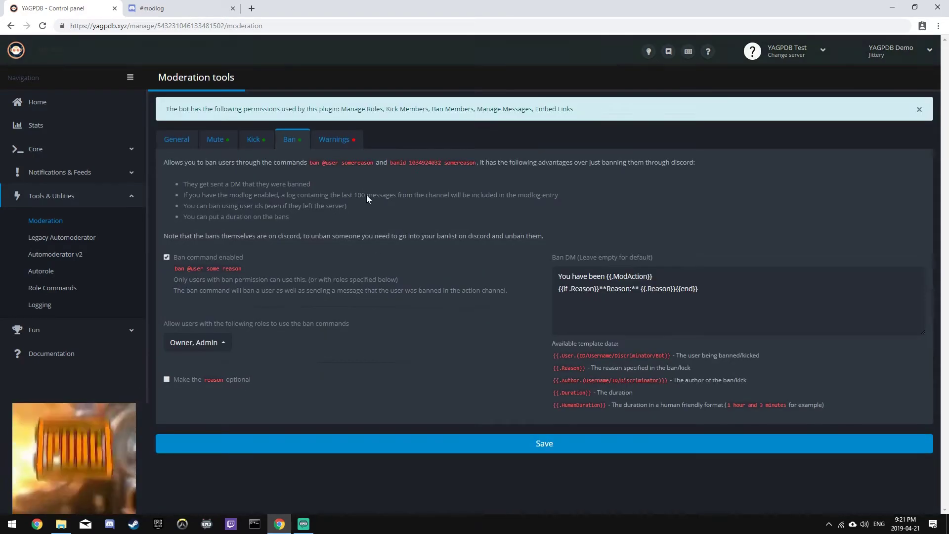
Step: On the Warnings tab, enable warn commands for Owner, Admin and Mod, logging to modlog, and save
{"action": "left_click", "coordinate": [342, 141]}
{"action": "left_click", "coordinate": [207, 184]}
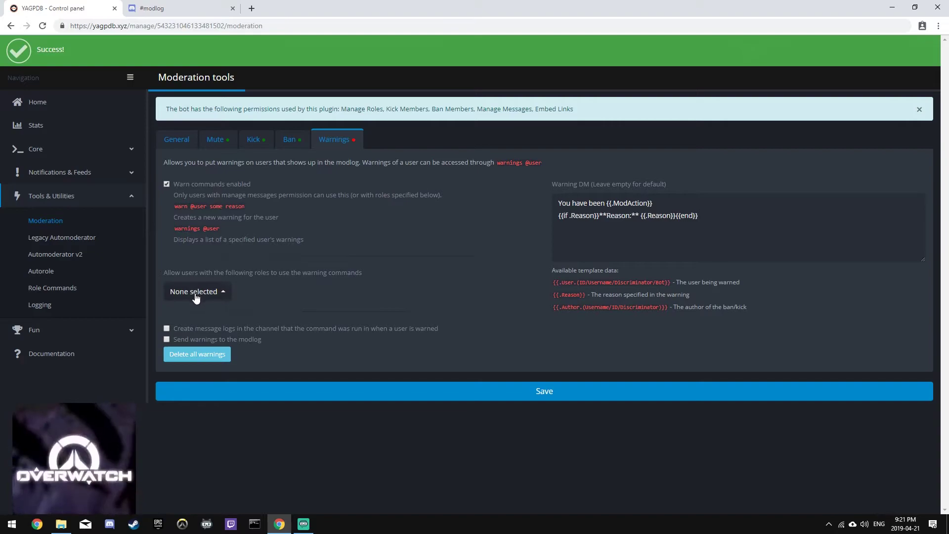
{"action": "left_click", "coordinate": [196, 291]}
{"action": "left_click", "coordinate": [184, 240]}
{"action": "left_click", "coordinate": [185, 255]}
{"action": "left_click", "coordinate": [184, 271]}
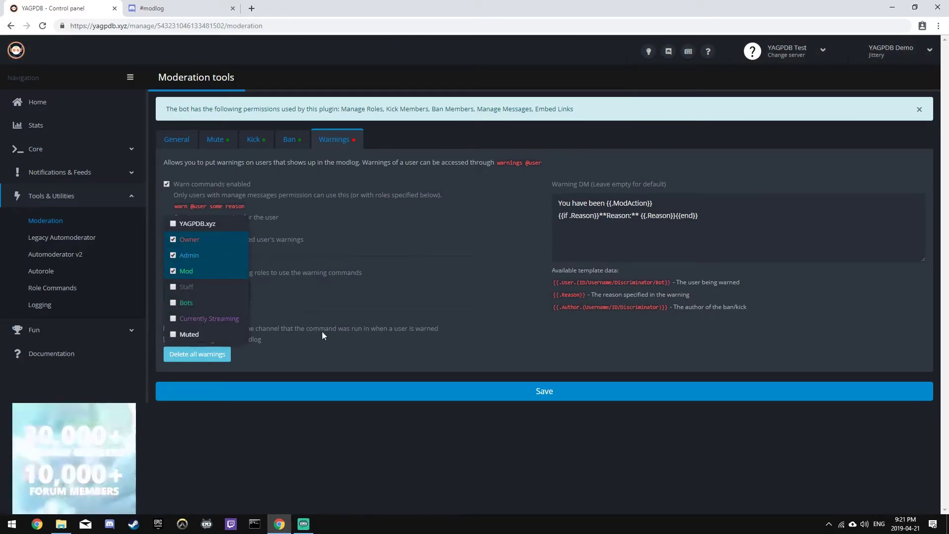
{"action": "left_click", "coordinate": [435, 293]}
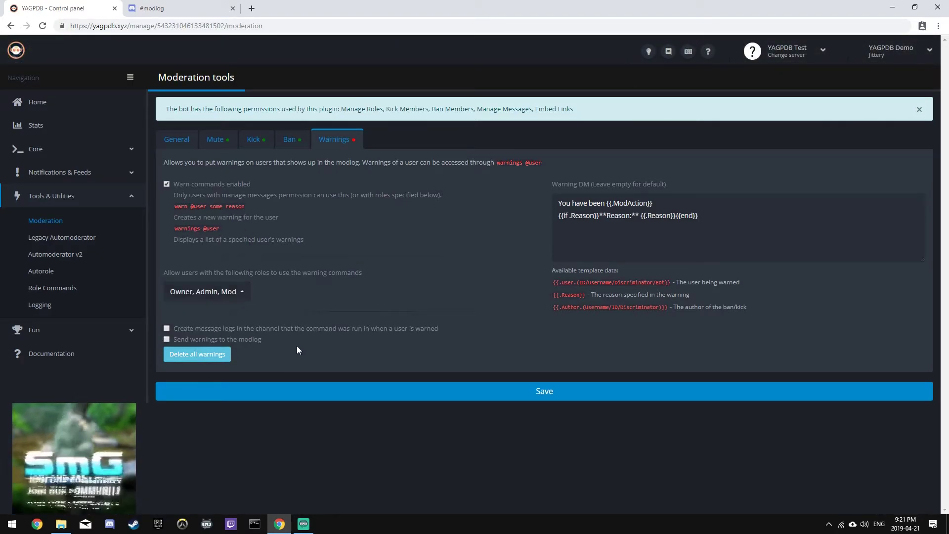
{"action": "left_click", "coordinate": [240, 341]}
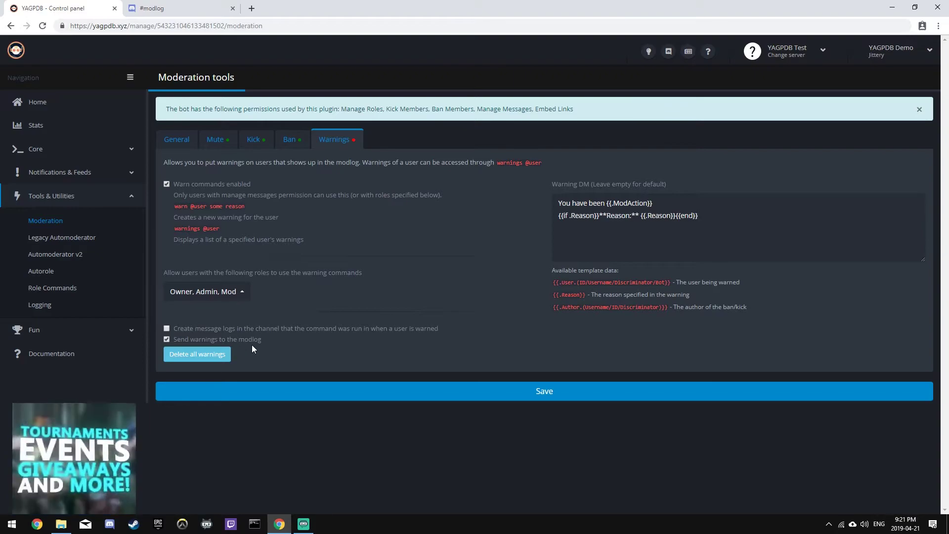
{"action": "left_click", "coordinate": [512, 397]}
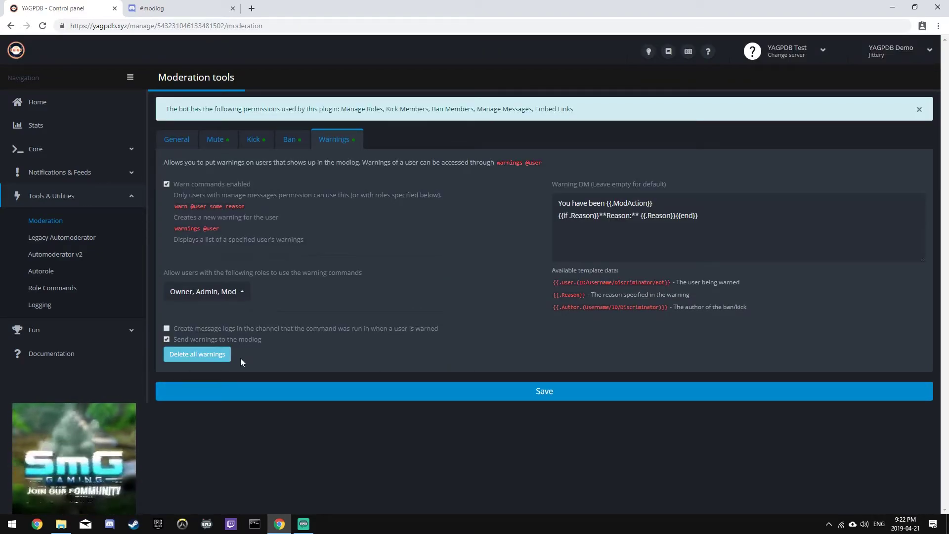
Step: Bring up the delete-all-warnings confirmation and cancel it
{"action": "left_click", "coordinate": [200, 355]}
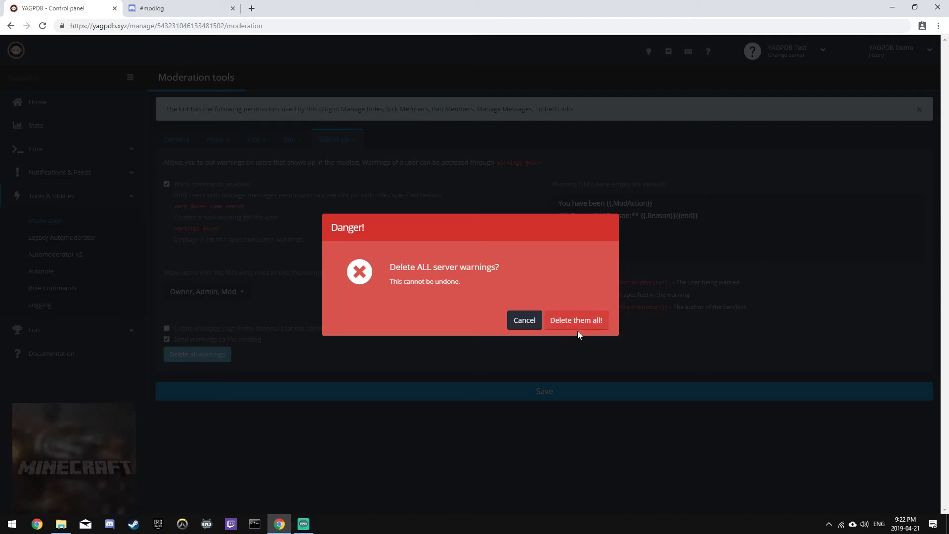
{"action": "left_click", "coordinate": [530, 321]}
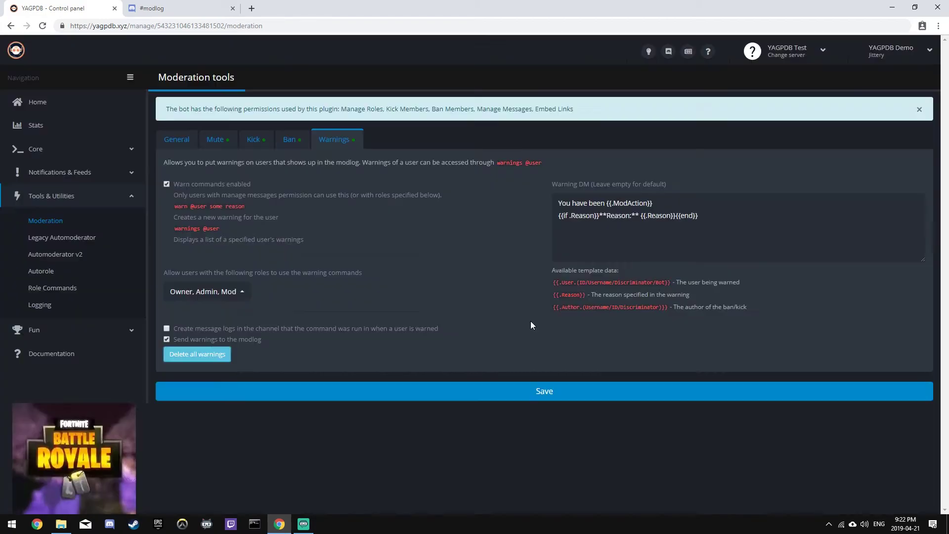
Step: Save the Warnings moderation settings and return to the General tab of Moderation tools
{"action": "left_click", "coordinate": [521, 392]}
{"action": "left_click", "coordinate": [192, 139]}
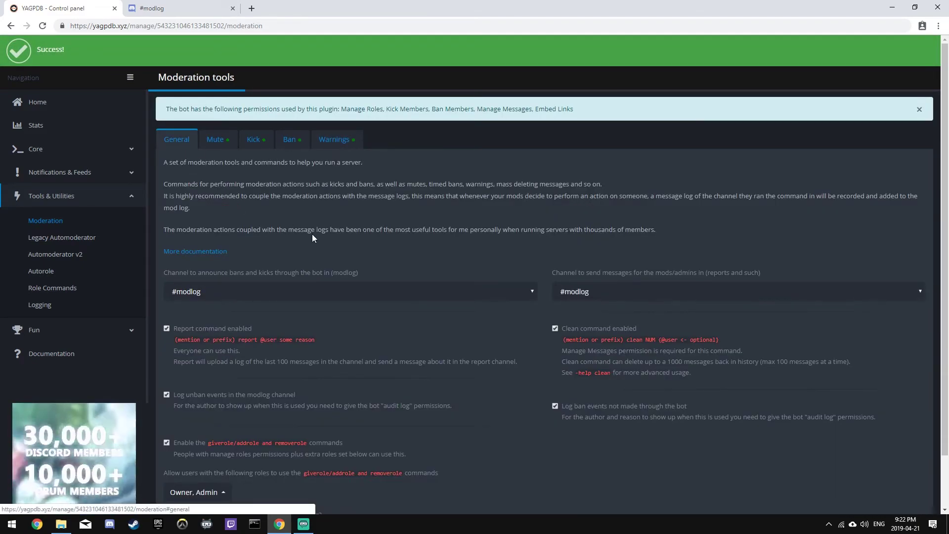